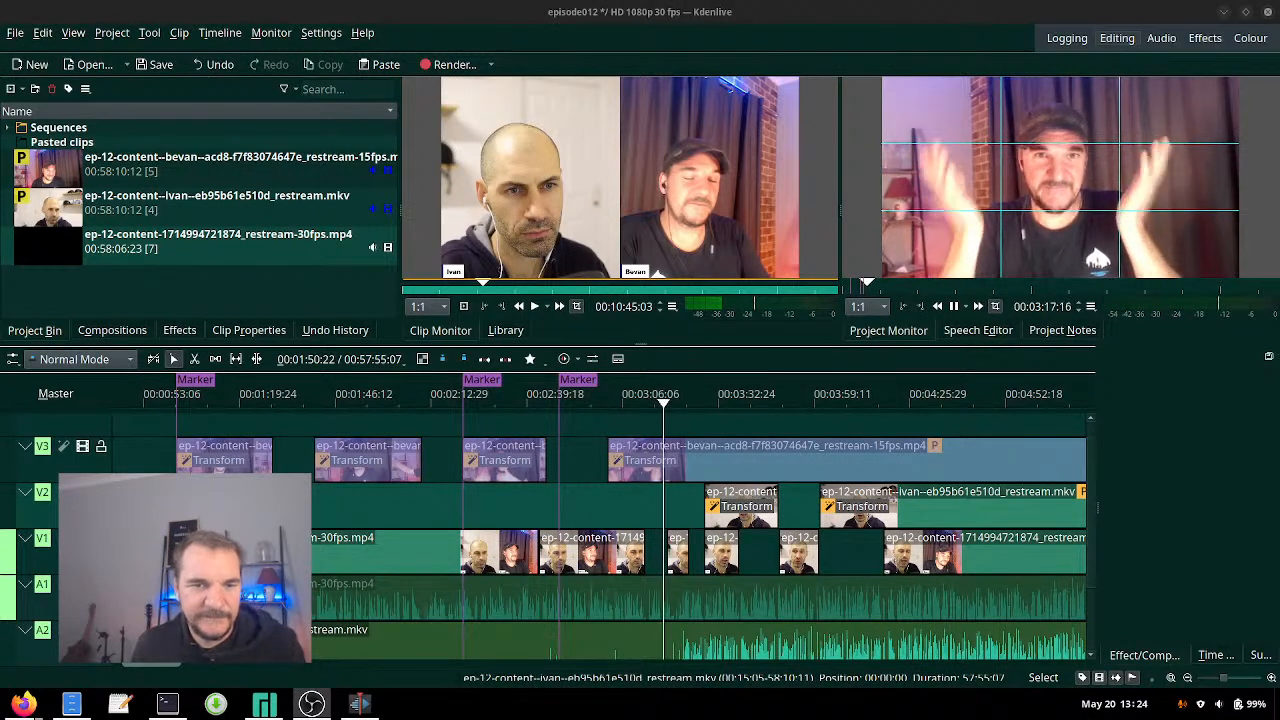
Pause playback, check the podcast shot-length tips in ChatGPT and the Pomofocus timer in Firefox, and return to Kdenlive.
key(super)
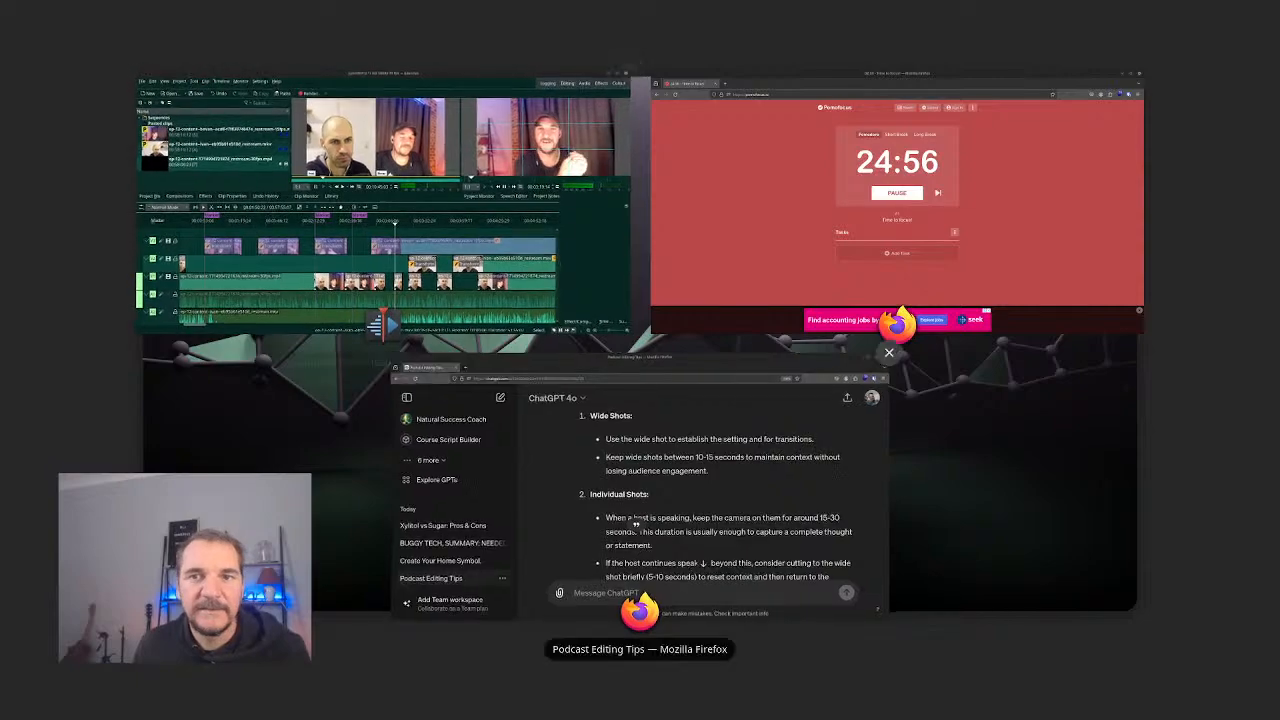
click(400, 150)
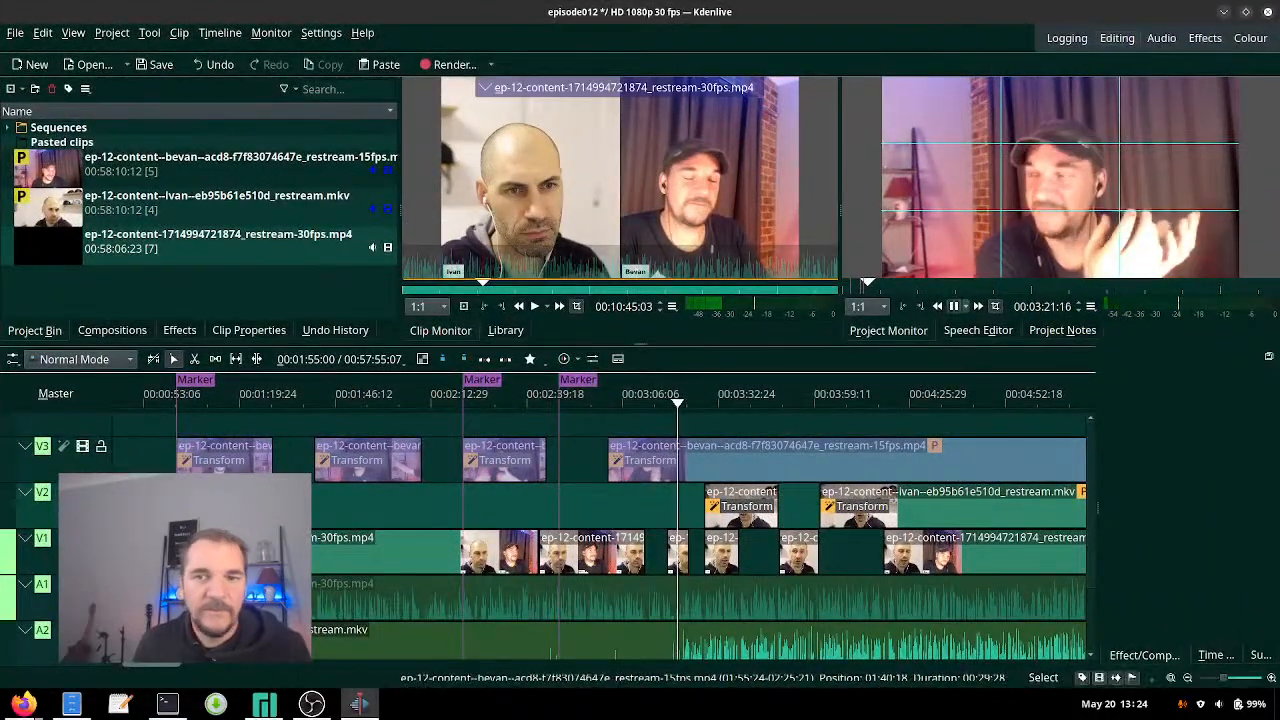
key(space)
click(23, 704)
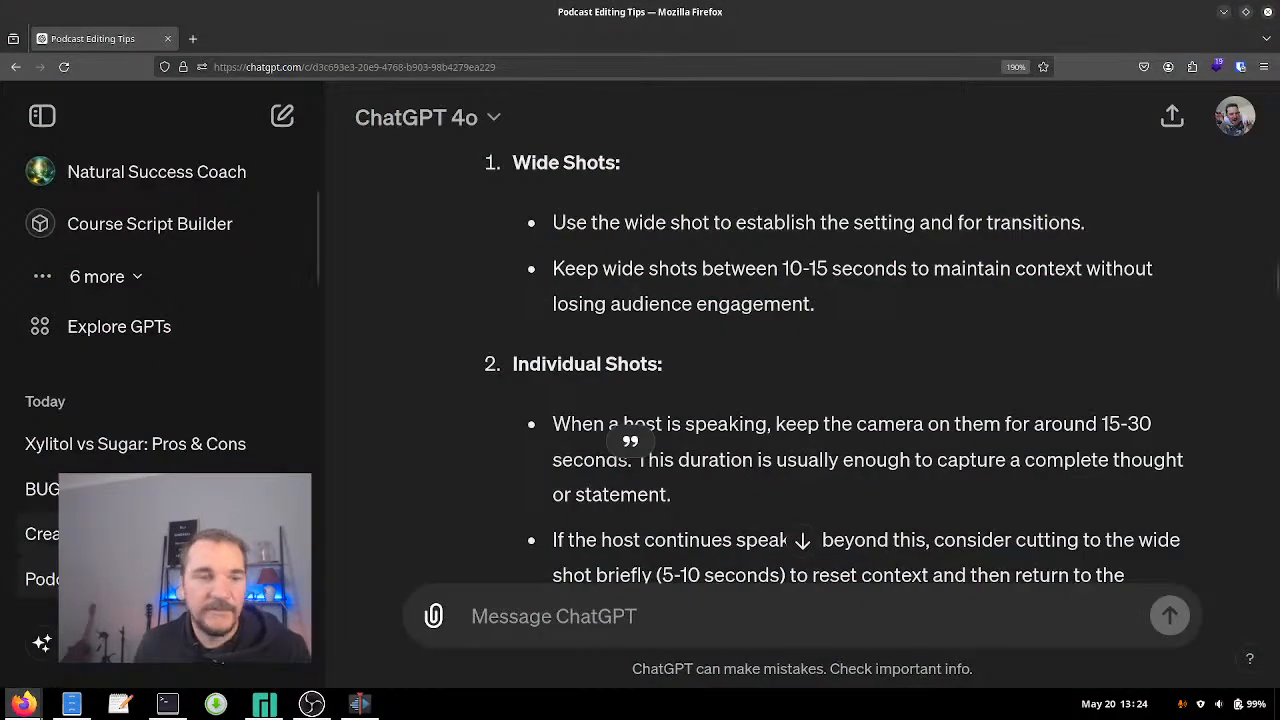
click(23, 704)
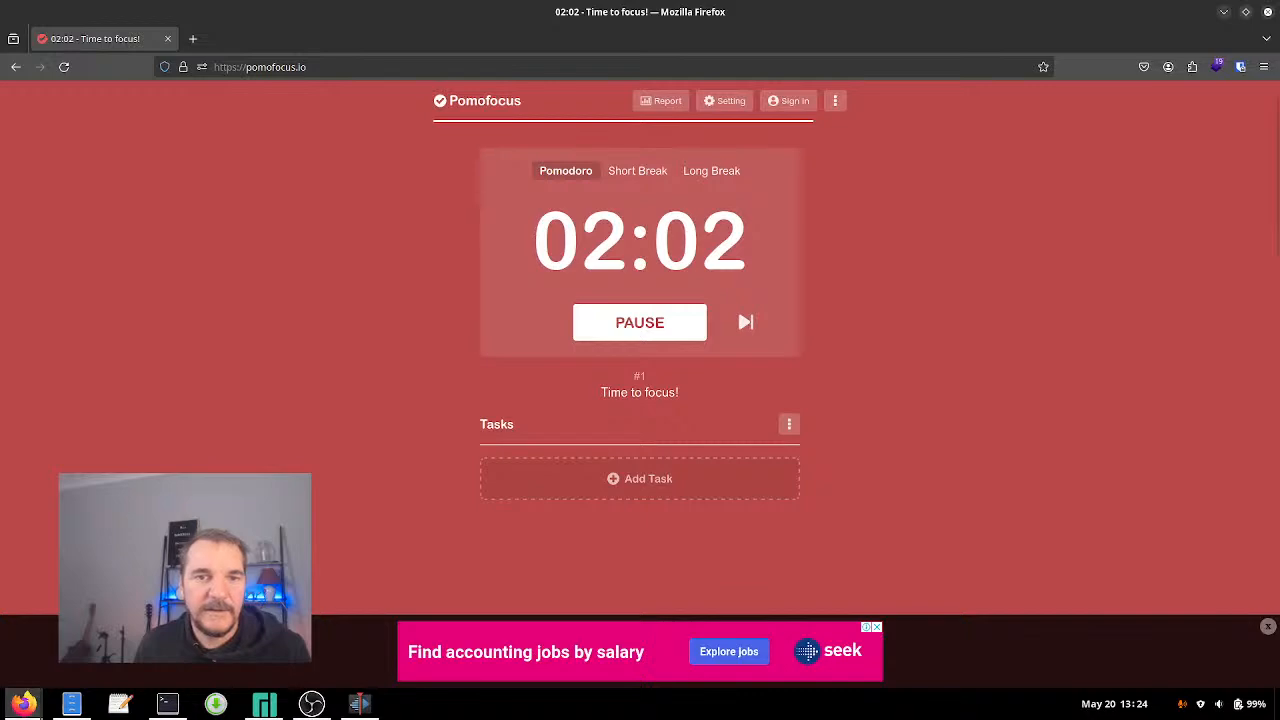
click(1224, 12)
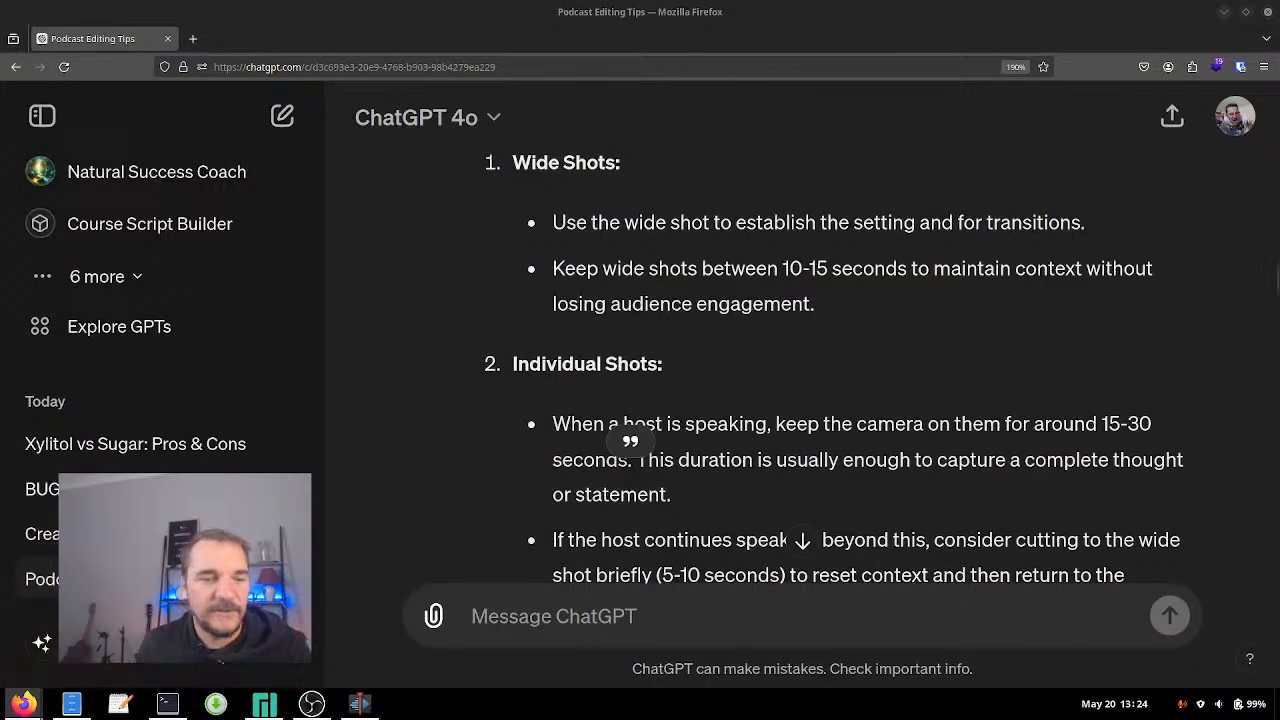
click(359, 704)
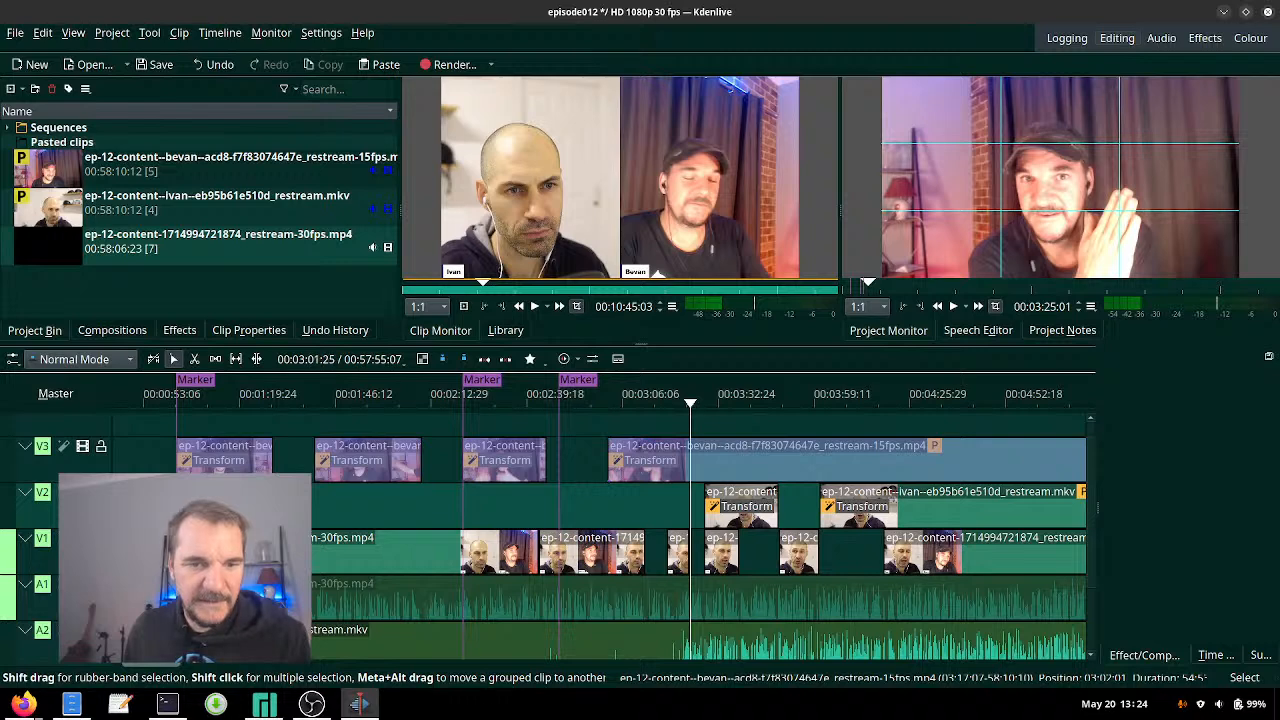
Cut the long V3 clip at about 00:03:18:15 and trim the start of its second part to 00:04:01:25.
click(608, 397)
key(space)
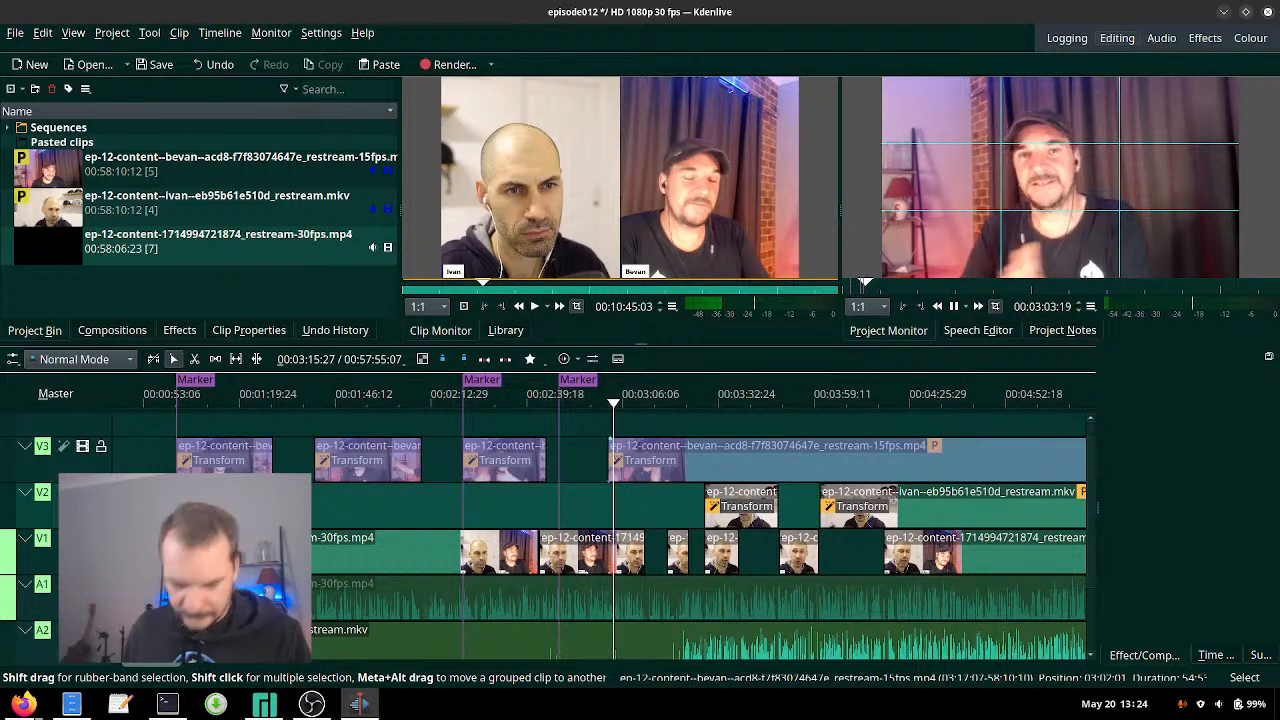
key(x)
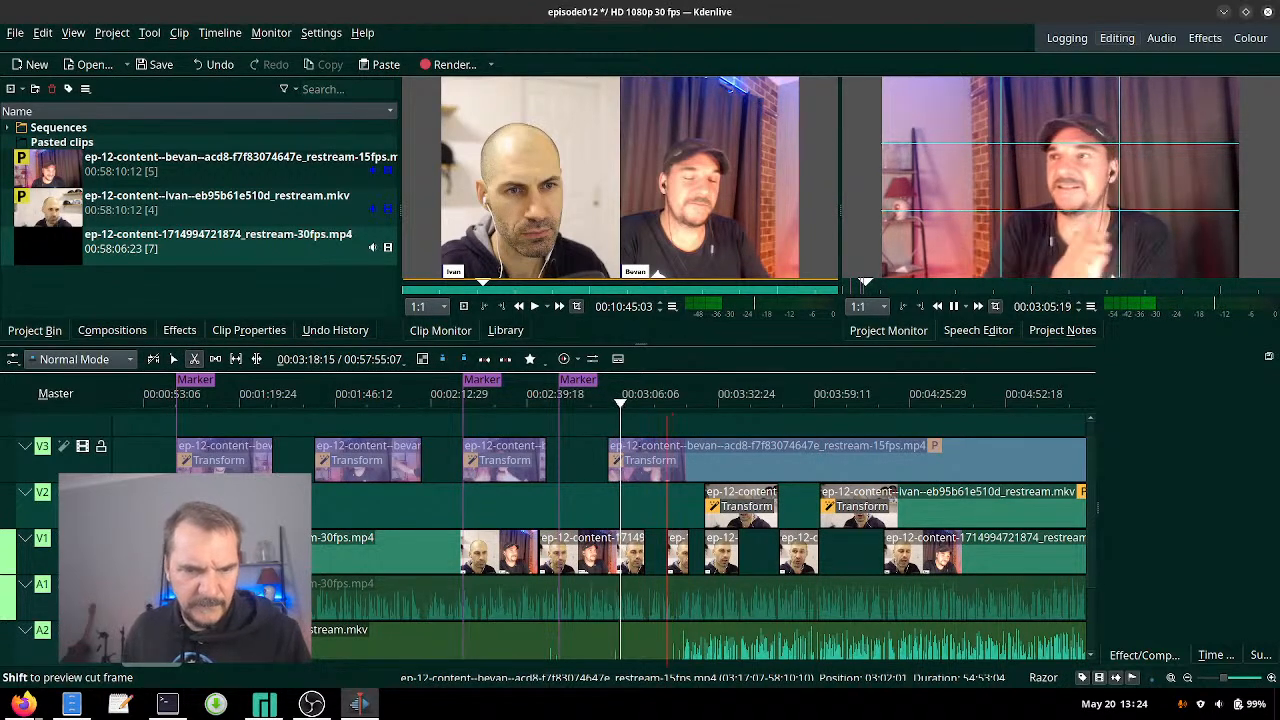
click(668, 455)
key(s)
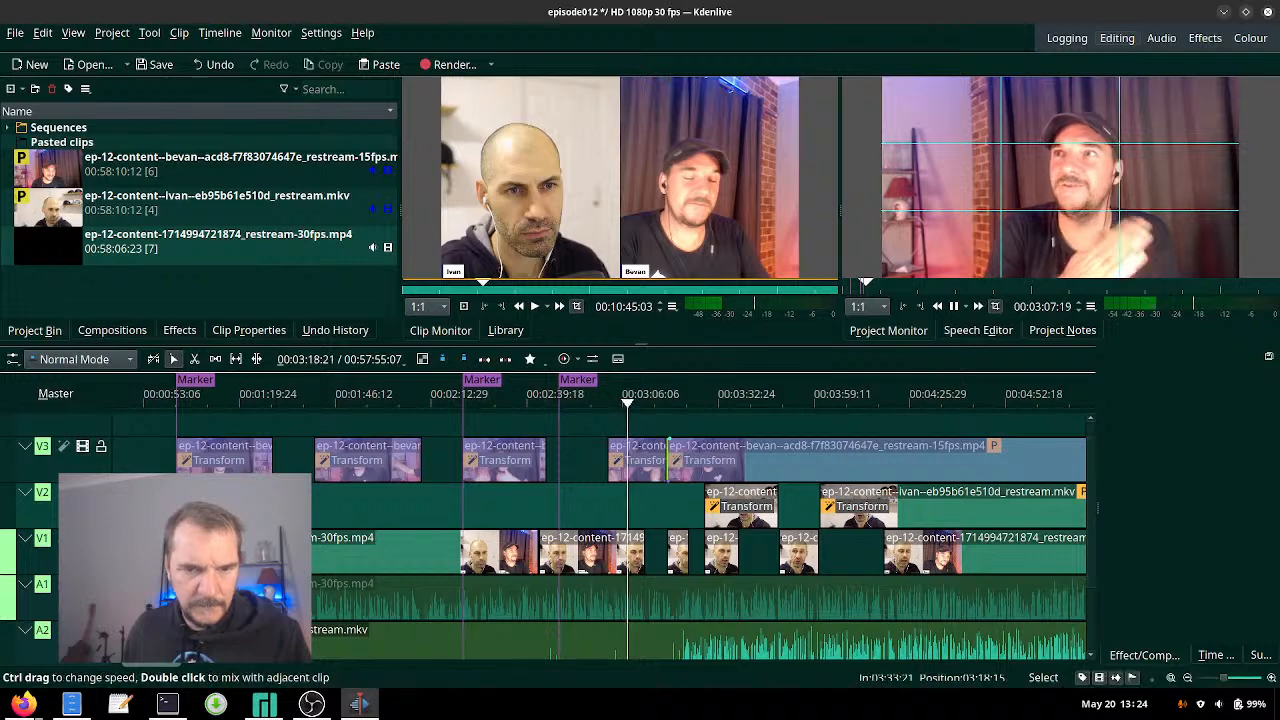
drag(668, 455, 824, 450)
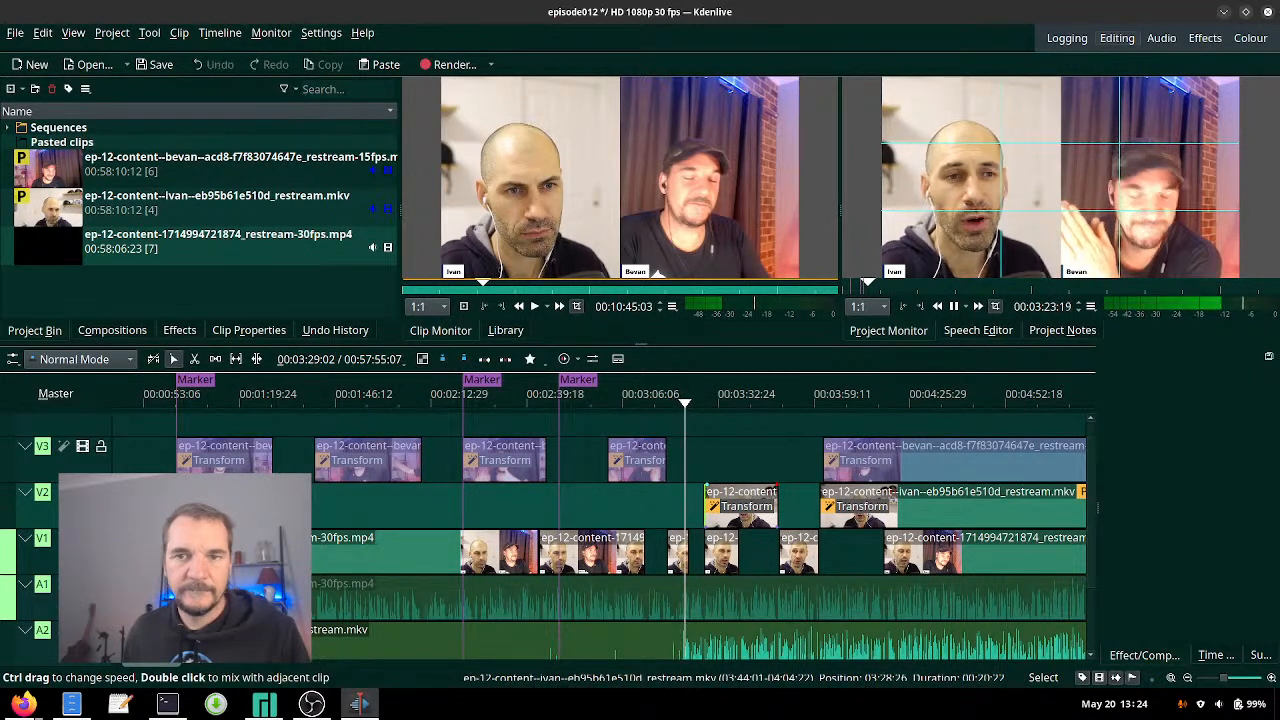
Extend the start of the V2 clip near 00:03:29 back to 00:03:24:17 and preview the transition.
drag(706, 500, 692, 500)
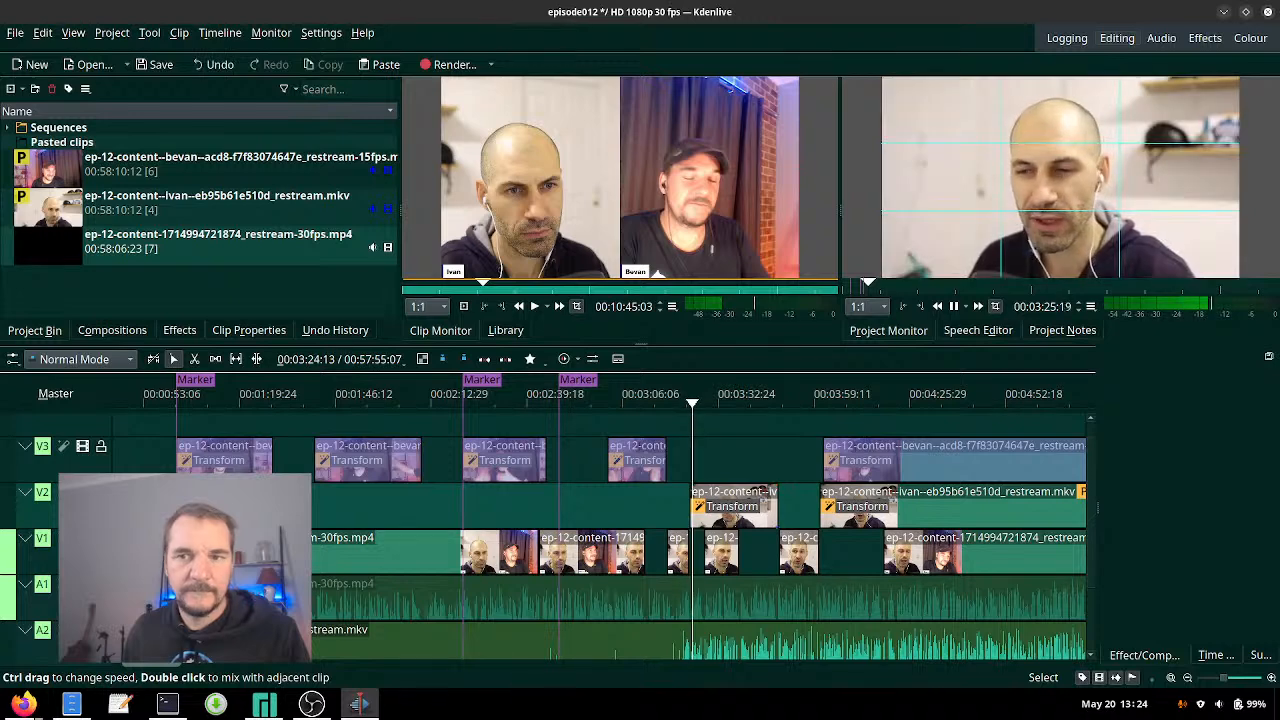
click(680, 400)
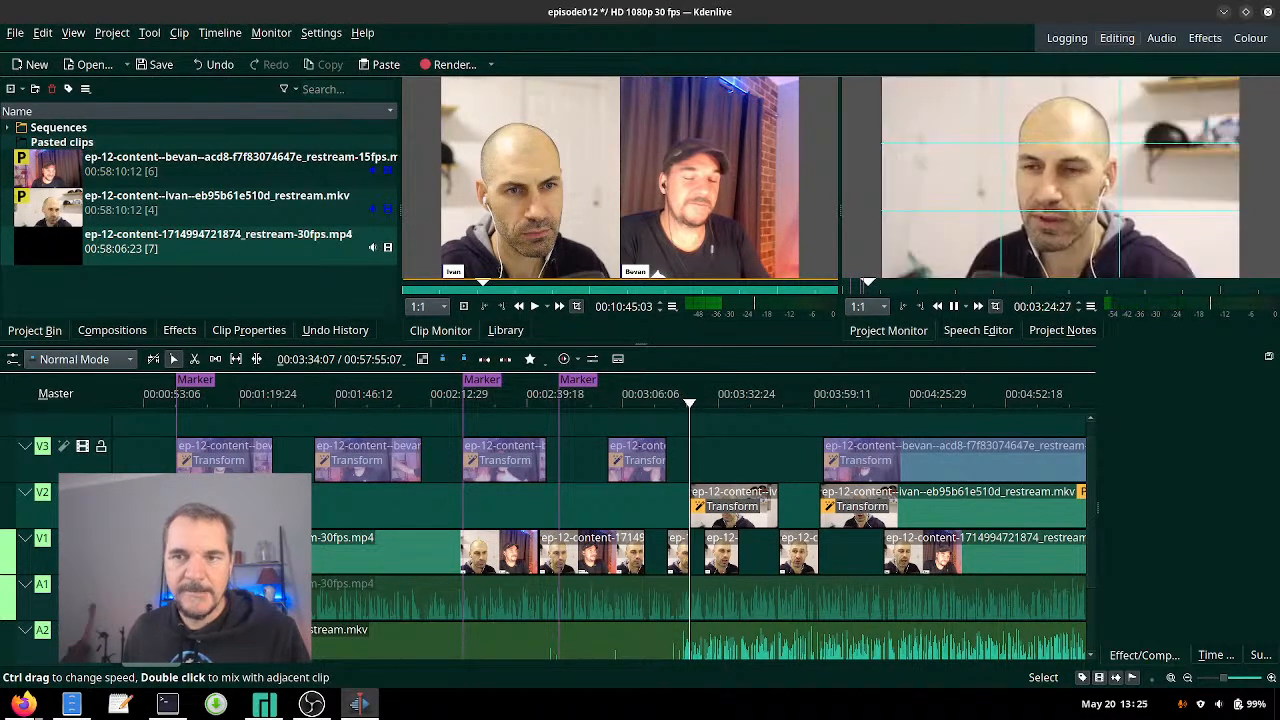
key(space)
scroll(705, 545, up, 2)
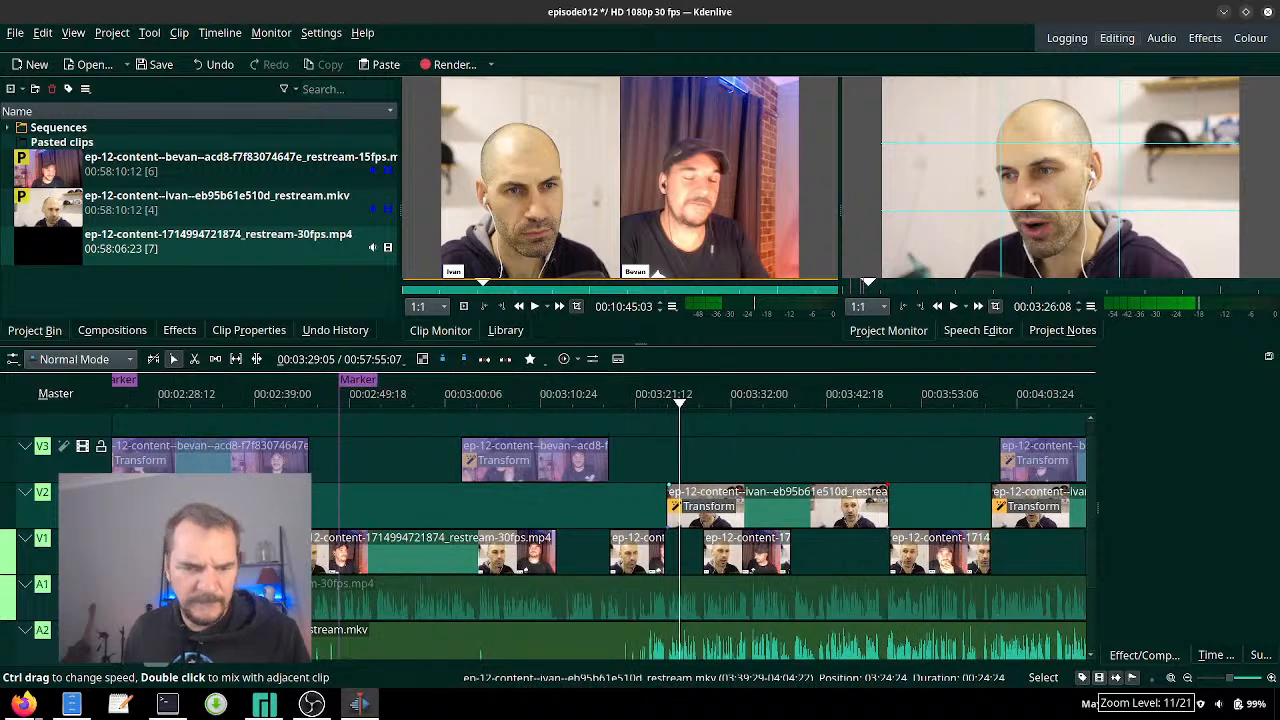
drag(668, 500, 667, 500)
click(645, 504)
key(space)
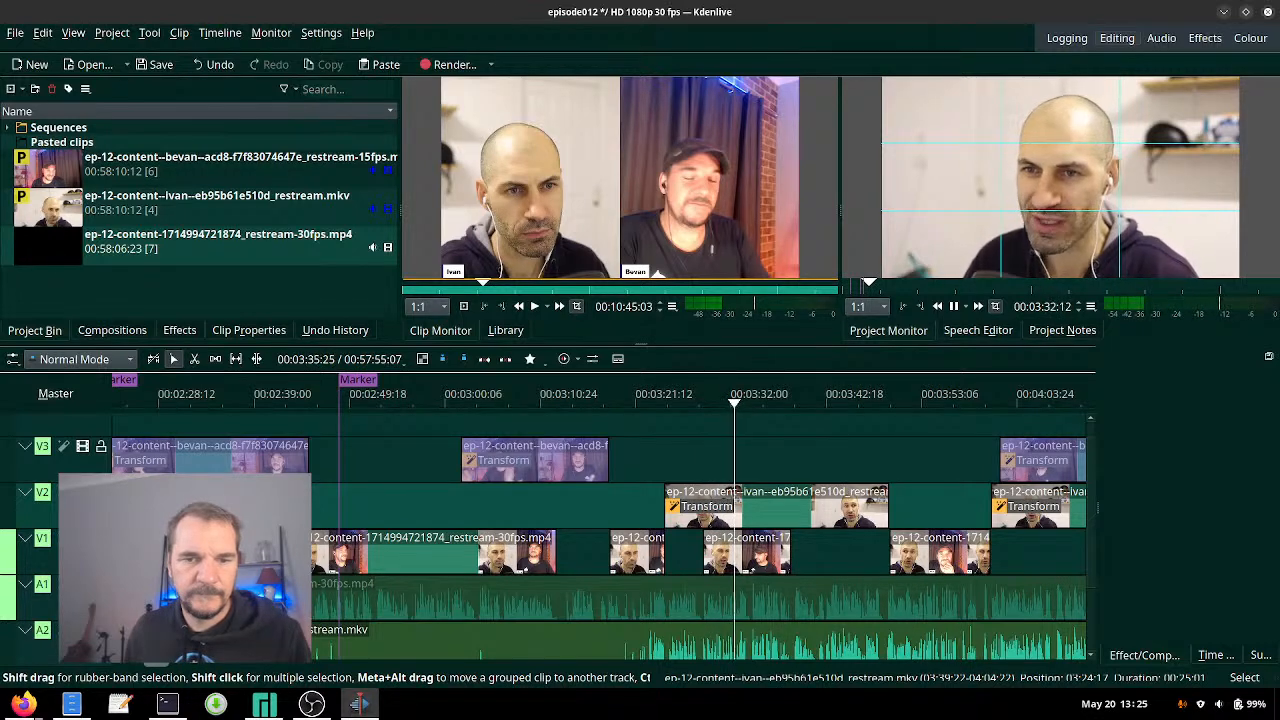
Shorten that V2 clip to end at about 00:03:35:25 and extend the V1 wide shot beneath it to meet the next V1 clip.
drag(888, 495, 765, 495)
key(space)
drag(790, 552, 890, 552)
key(space)
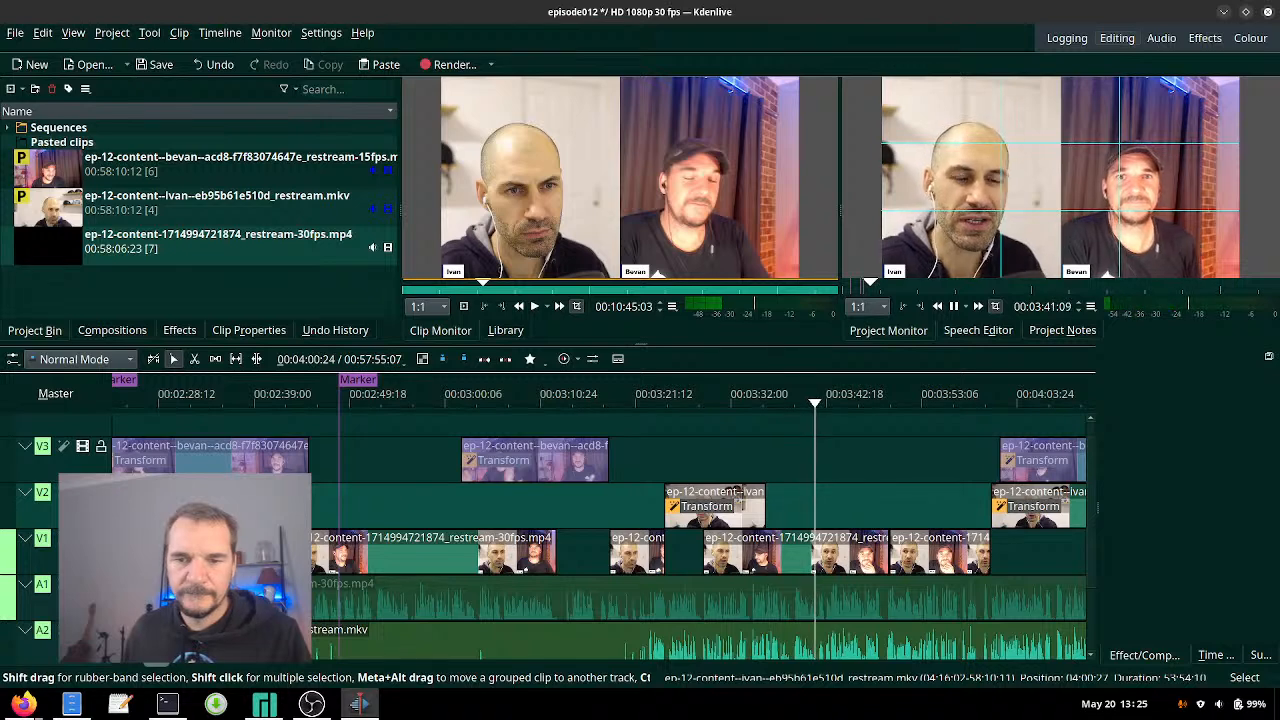
Extend the start of the following long V2 clip back to 00:03:42:03.
drag(993, 505, 823, 505)
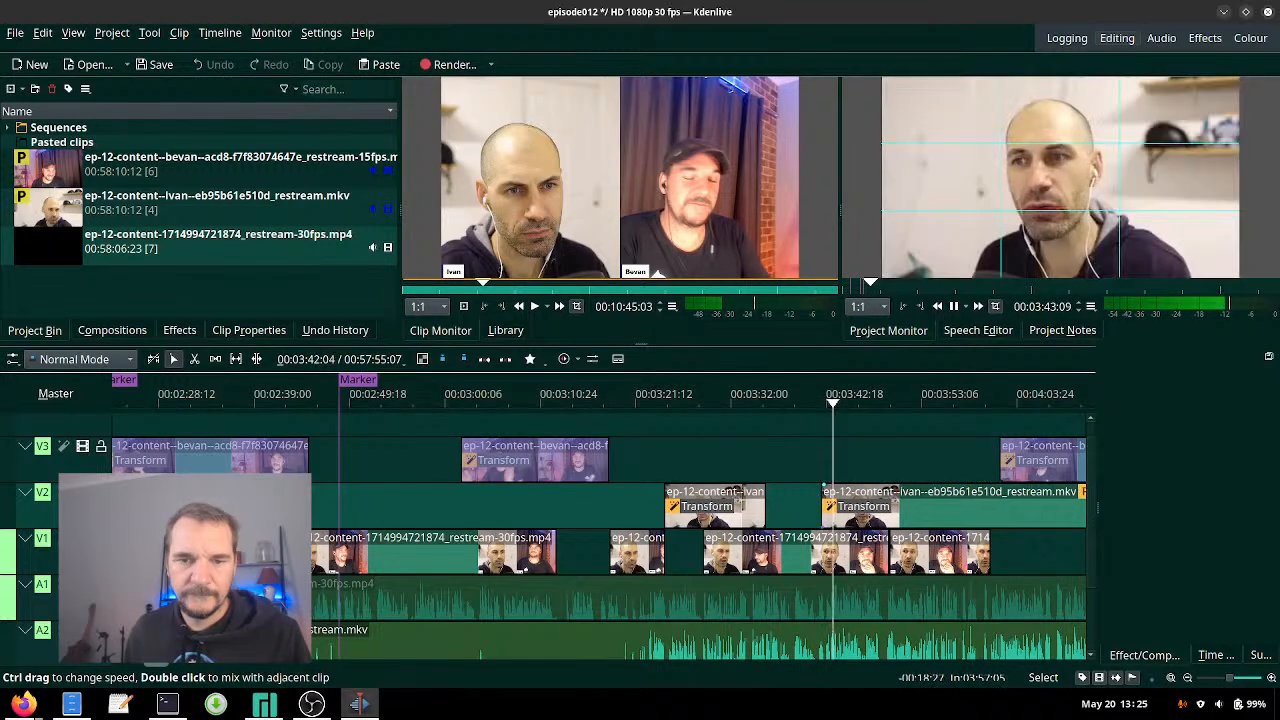
scroll(912, 505, down, 2)
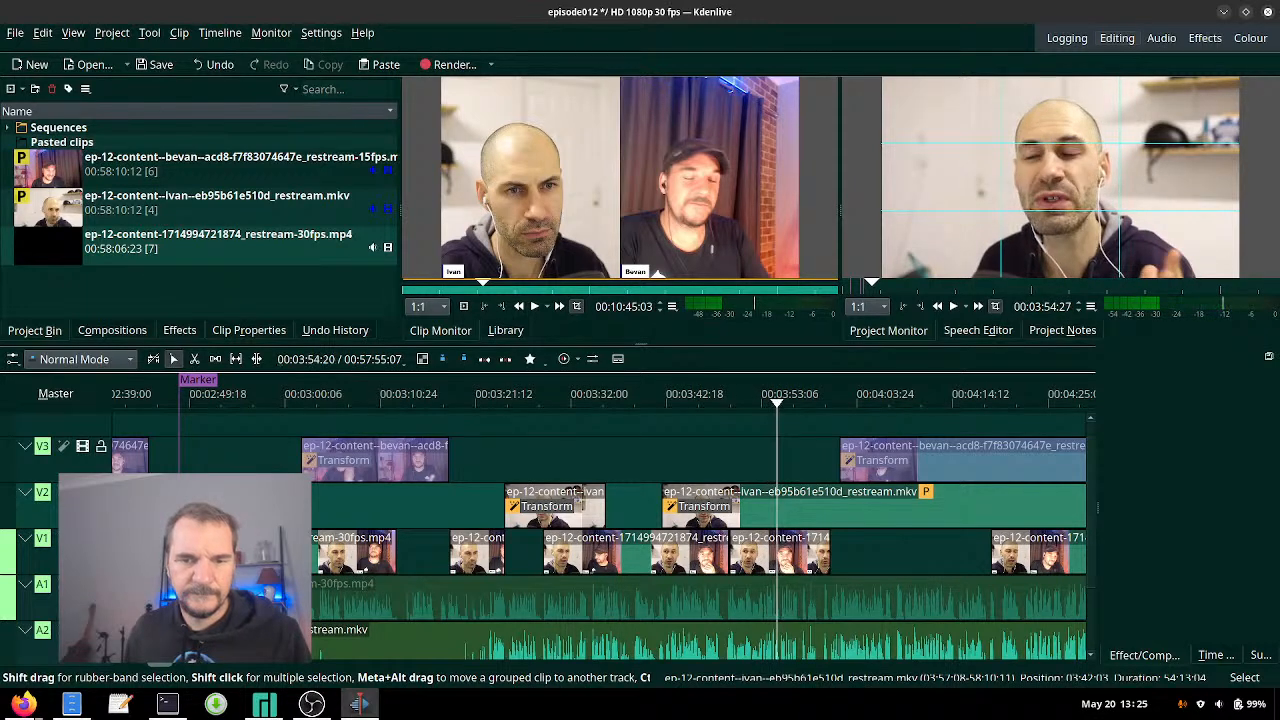
Cut the long V2 clip at 00:03:54:27 and trim the start of its second part to 00:04:00:17.
key(x)
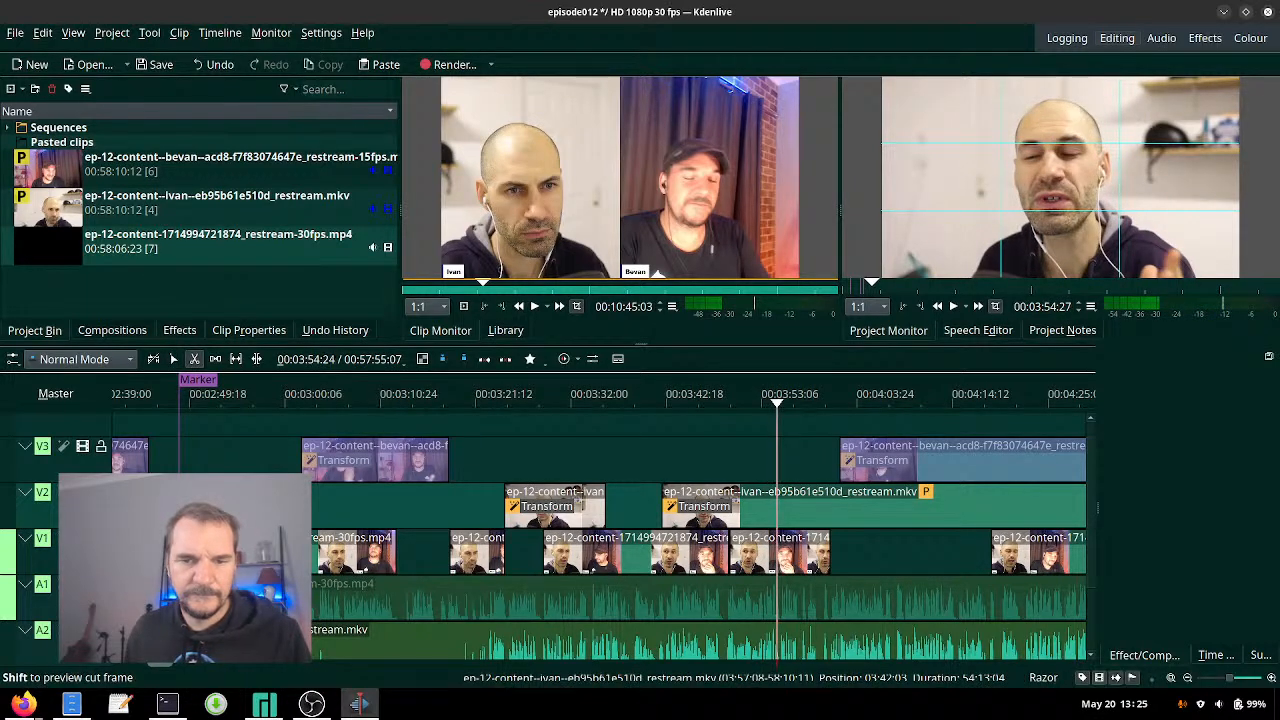
key(shift+r)
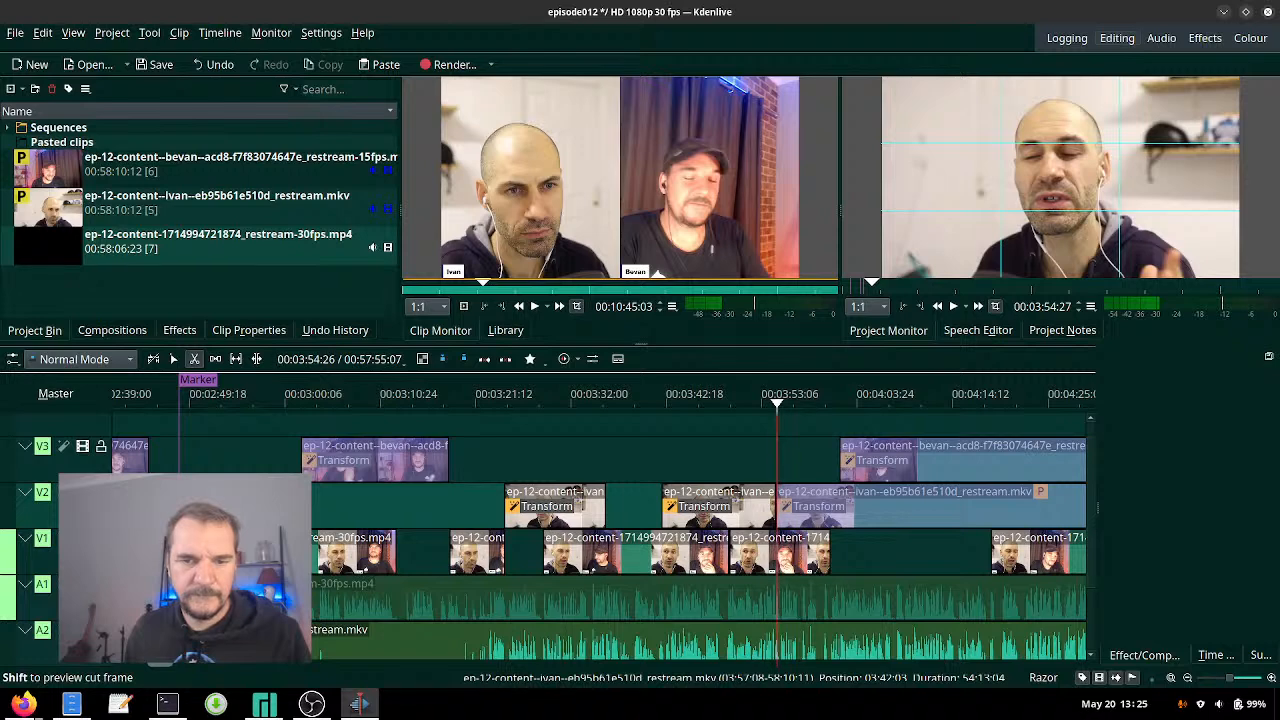
key(s)
drag(778, 505, 831, 505)
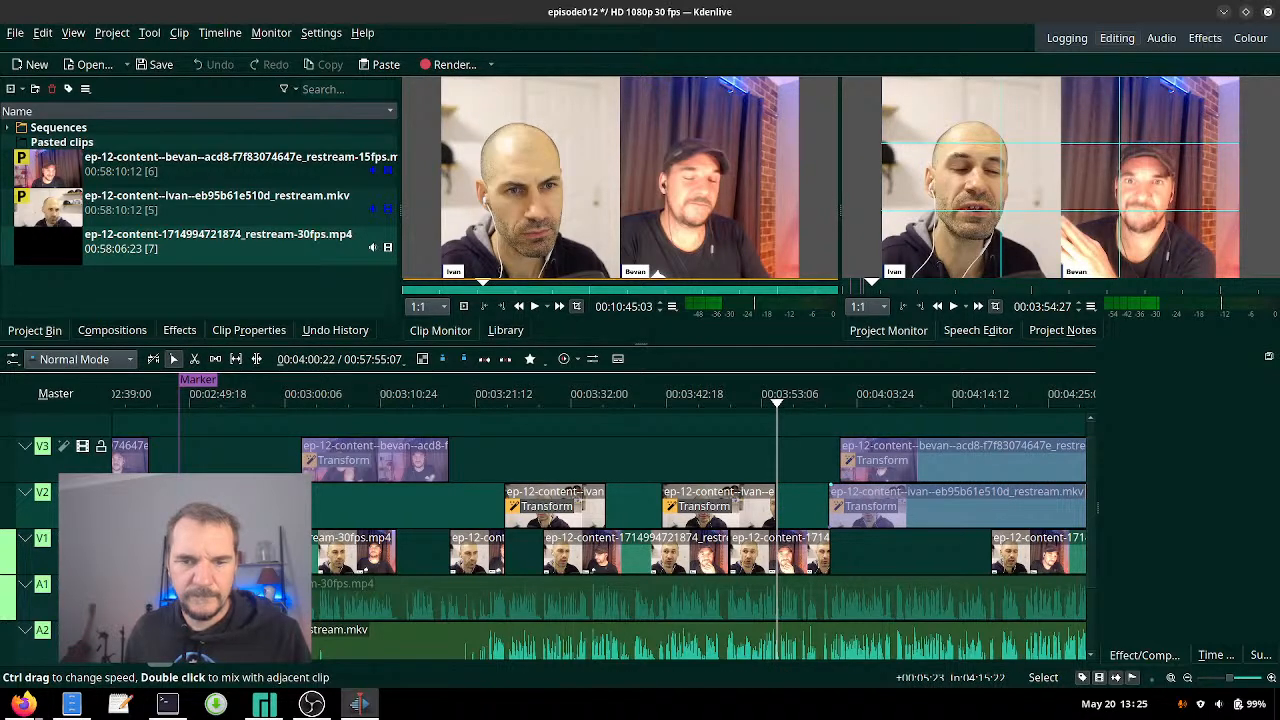
Play back the recut section and trim the start of the last V3 clip forward to 00:04:22:22.
key(space)
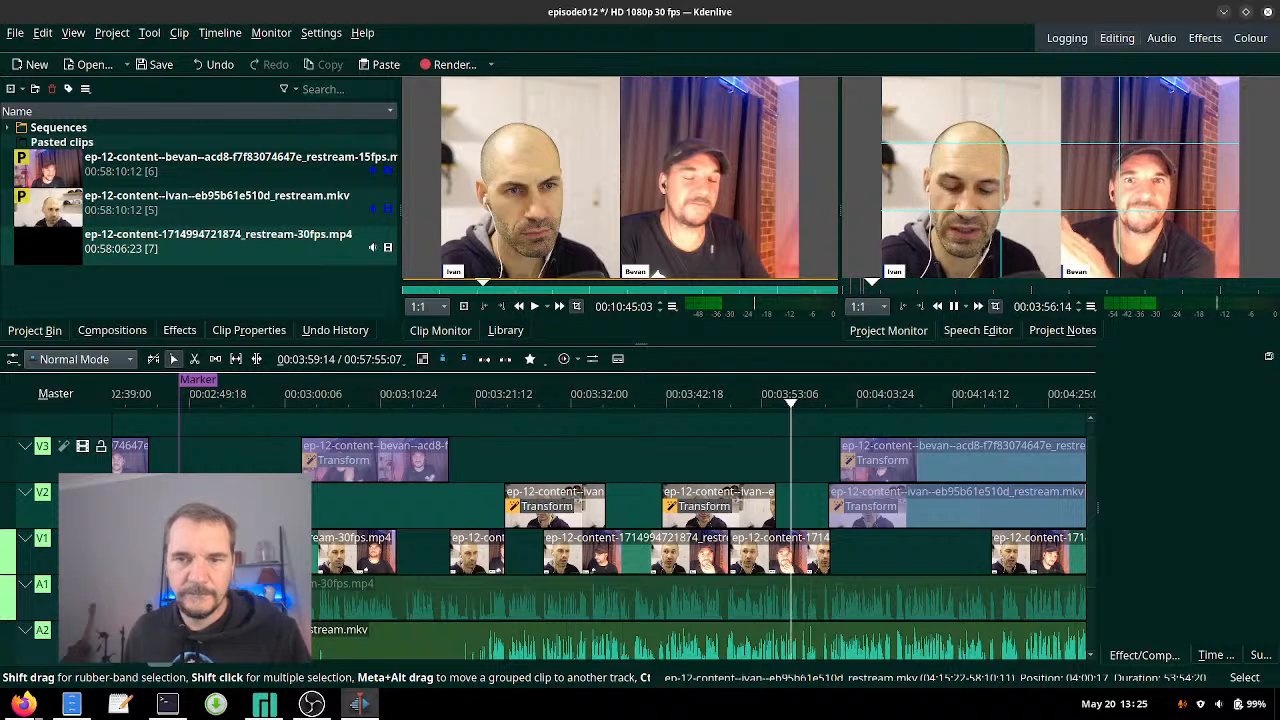
click(719, 400)
click(650, 400)
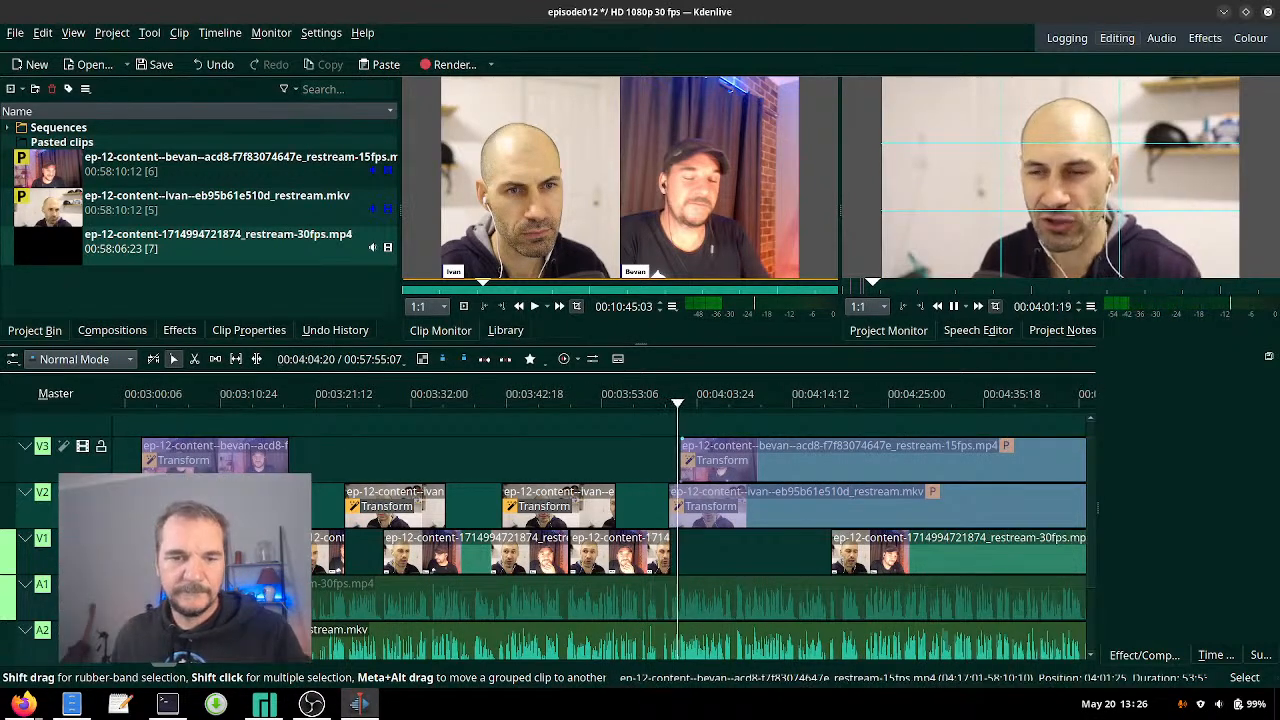
drag(684, 462, 870, 462)
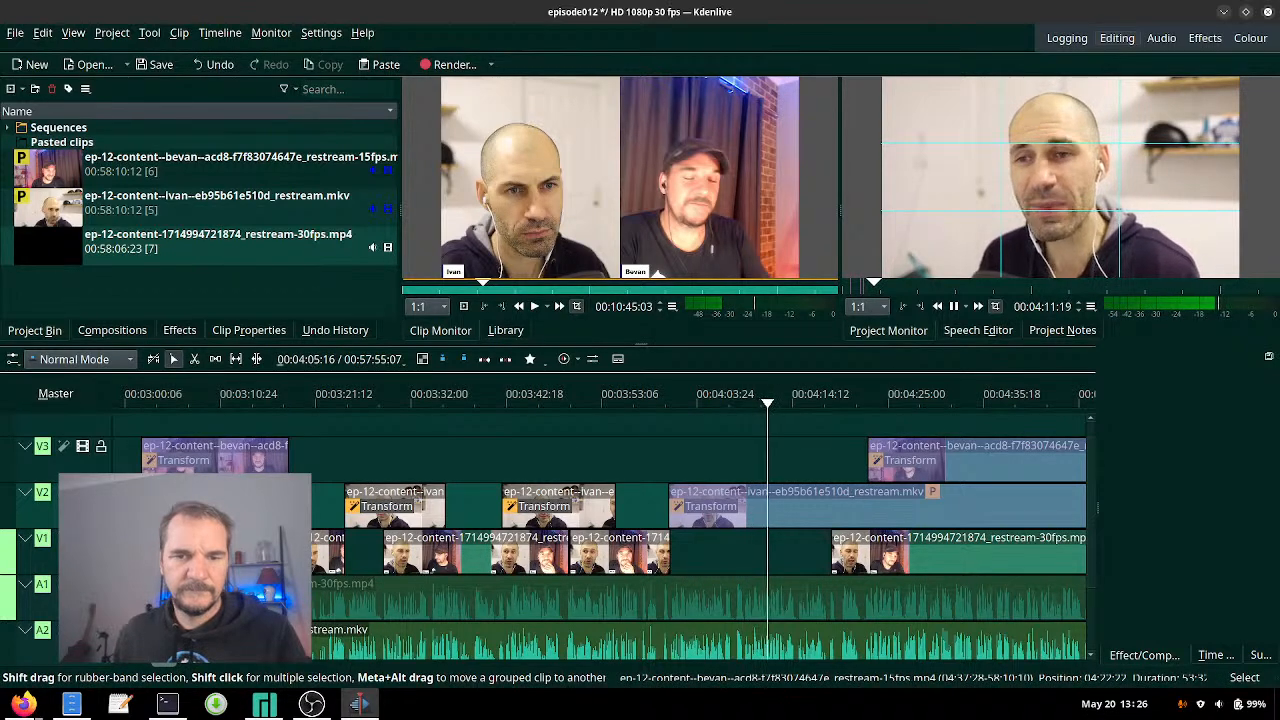
Pause playback, check the Pomofocus timer and the ChatGPT editing tips in Firefox, and return to Kdenlive.
key(space)
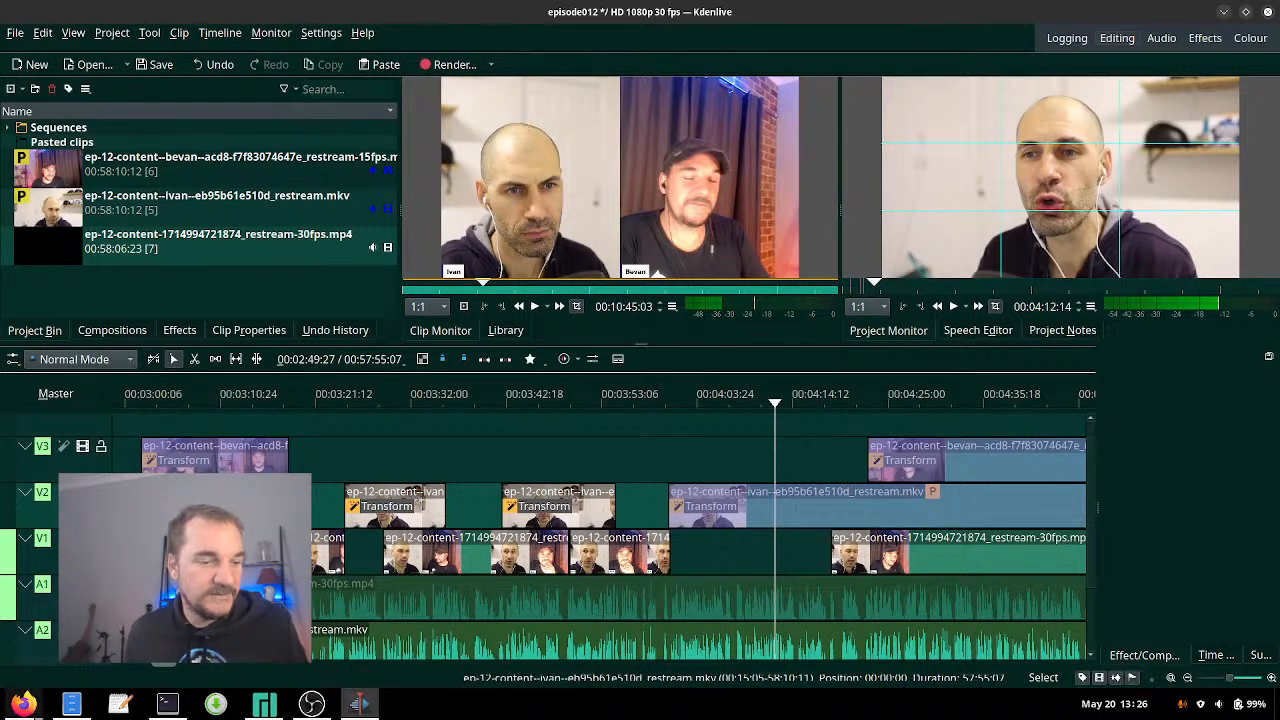
click(23, 704)
click(23, 704)
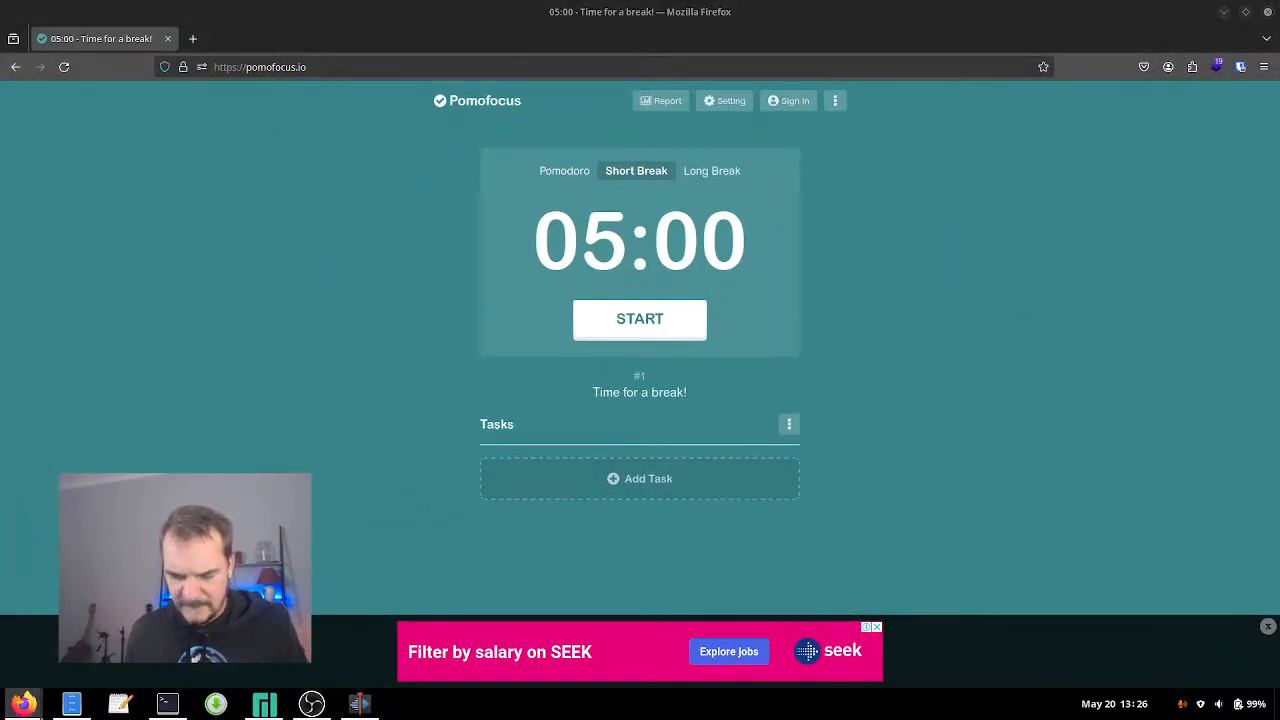
click(23, 704)
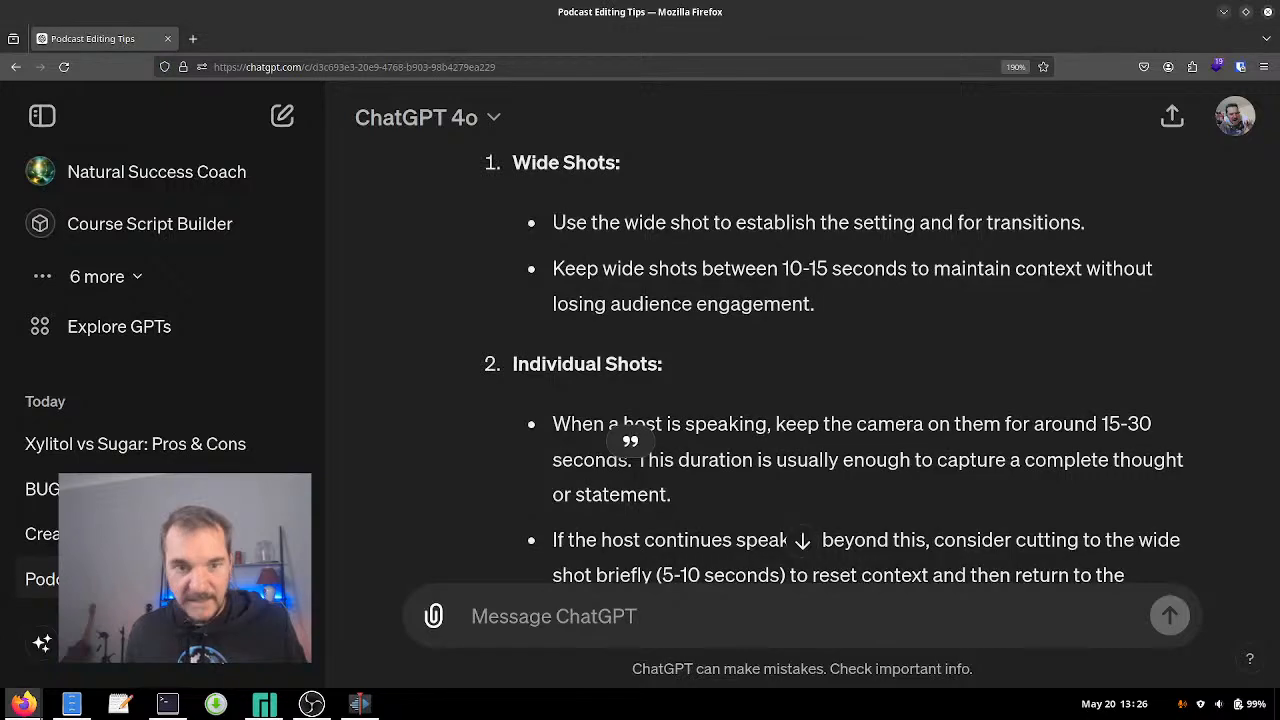
click(359, 704)
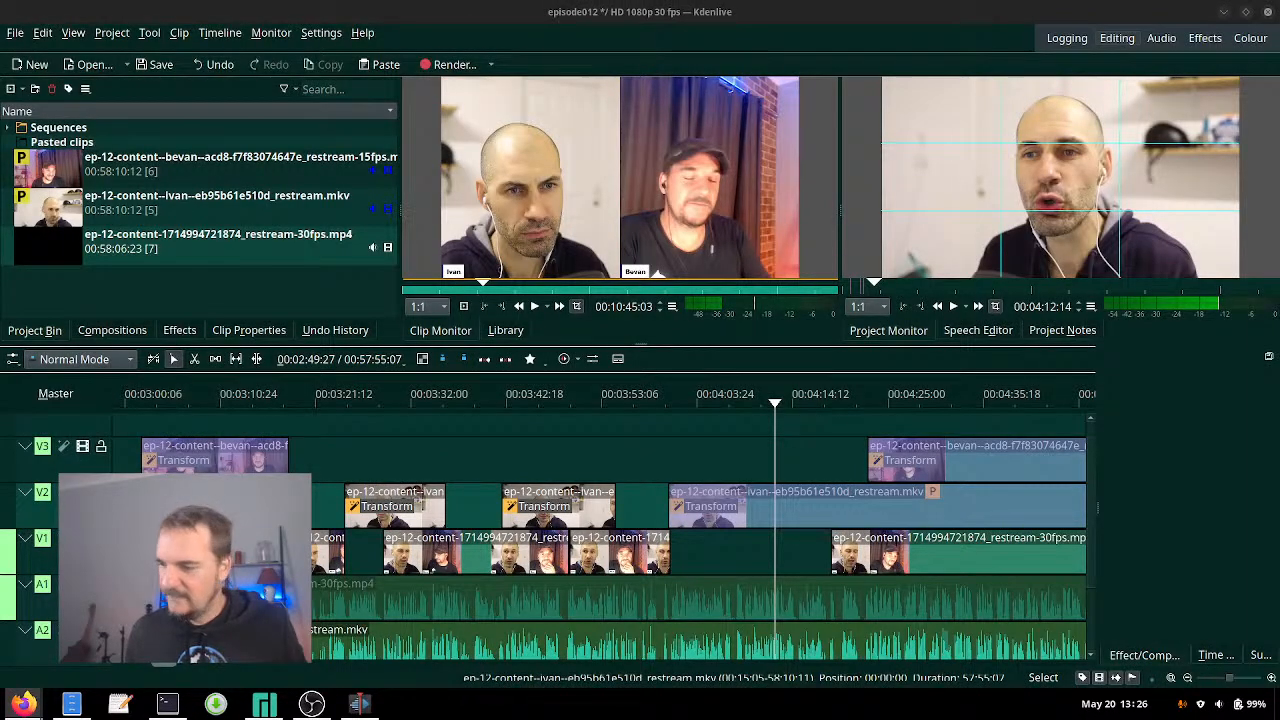
key(alt+Tab)
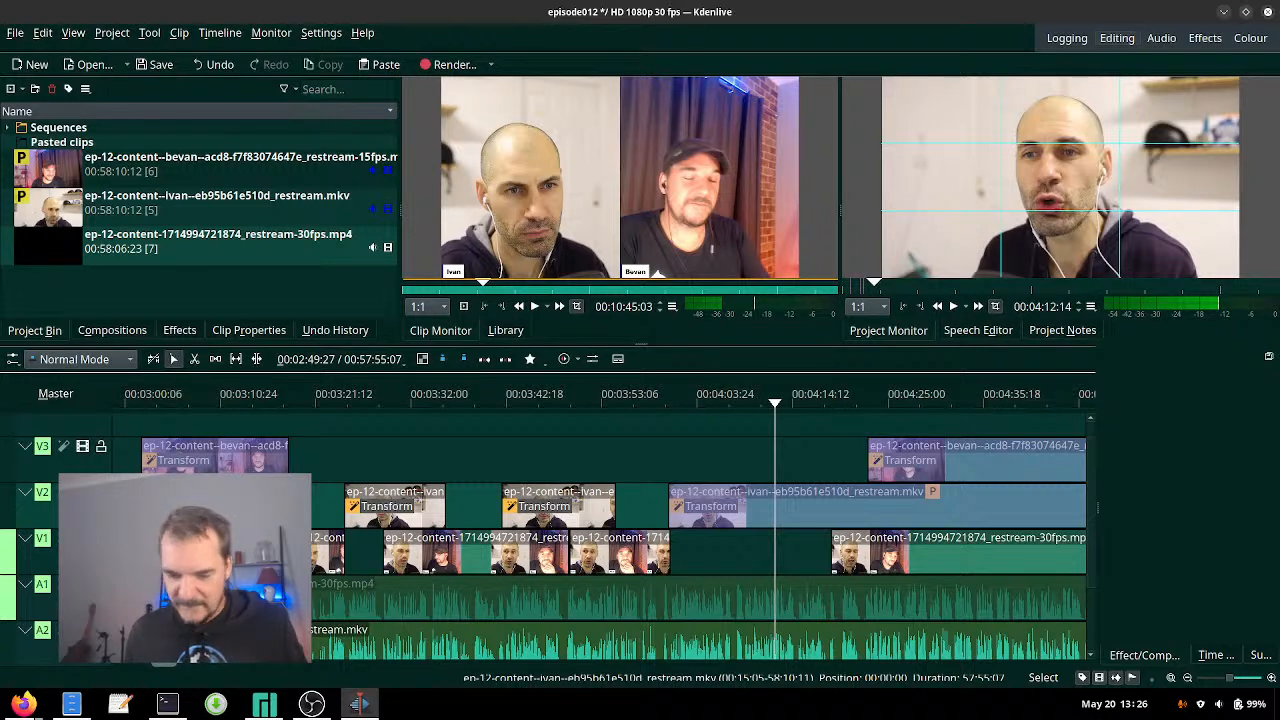
key(alt+Tab)
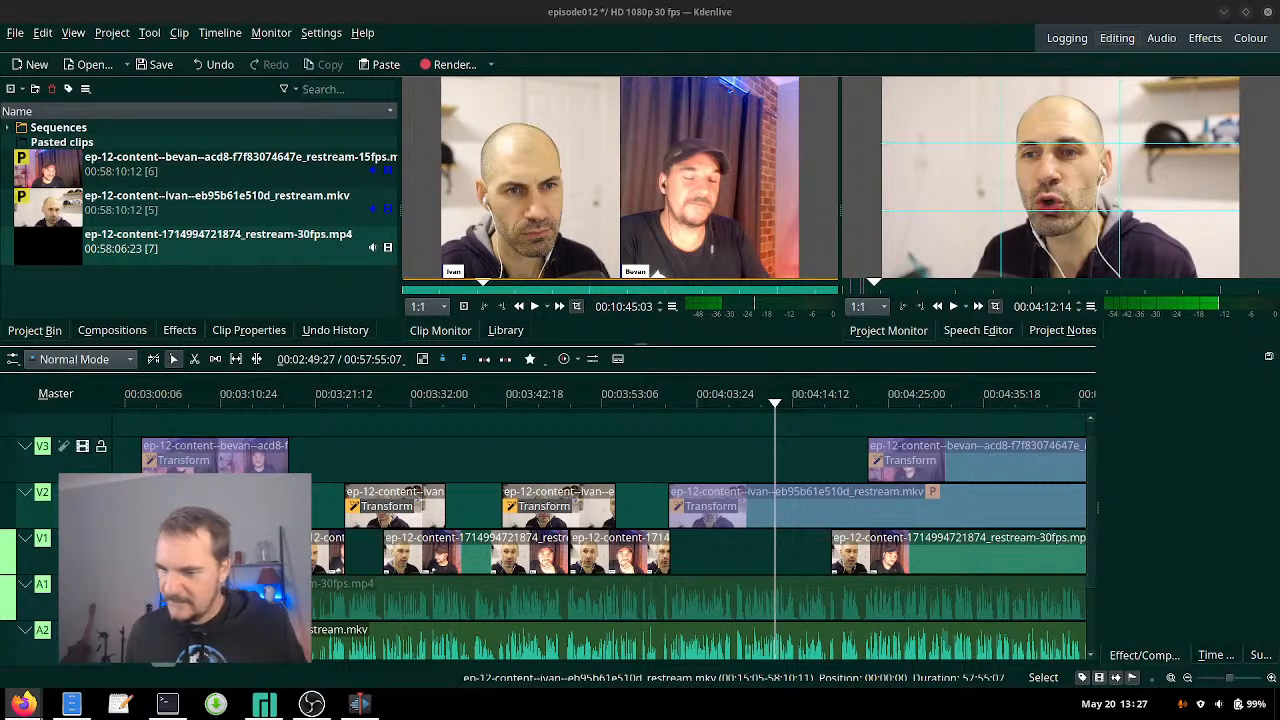